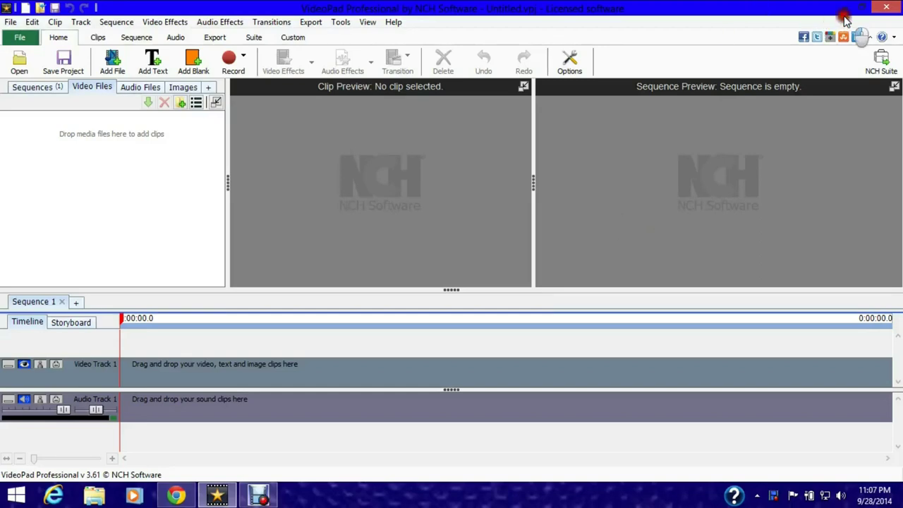
Step: Minimize VideoPad, Chrome and Debut, delete the NCH Suite shortcut, and move Debut Video Capture into its spot
click(842, 12)
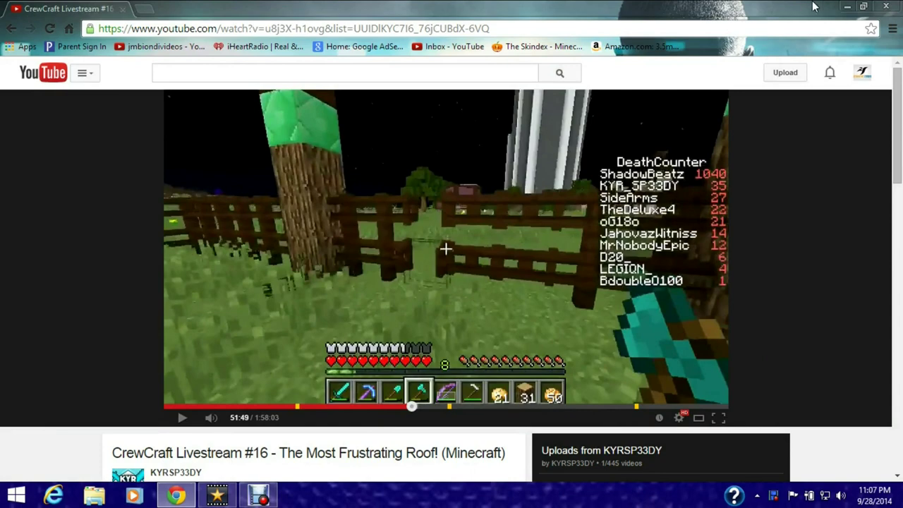
click(850, 7)
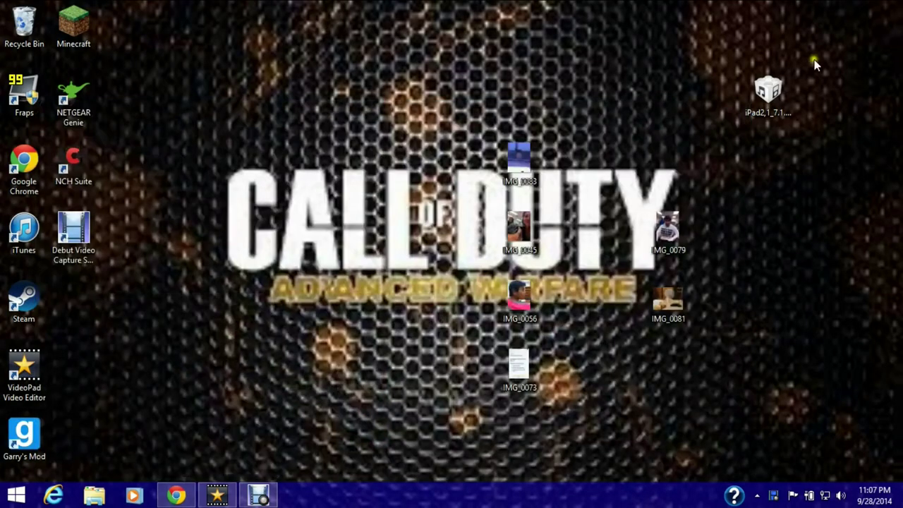
click(260, 496)
click(259, 496)
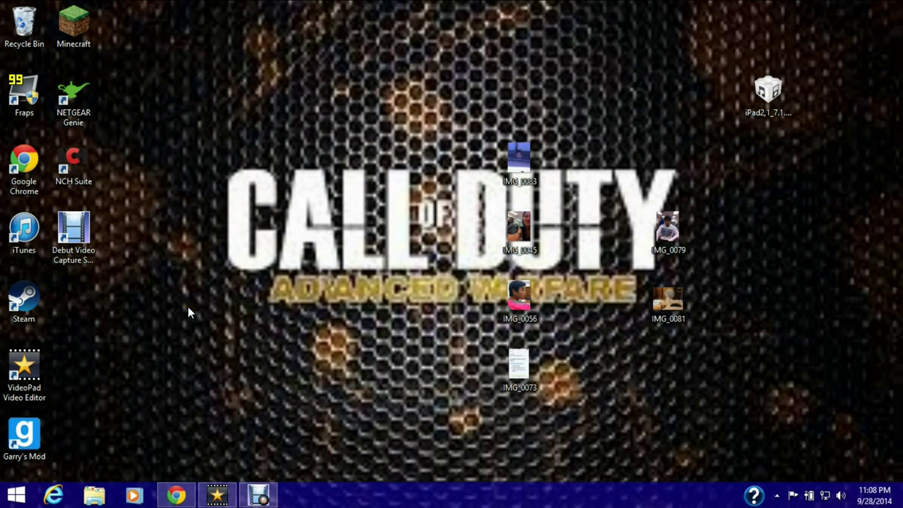
drag(87, 172, 25, 42)
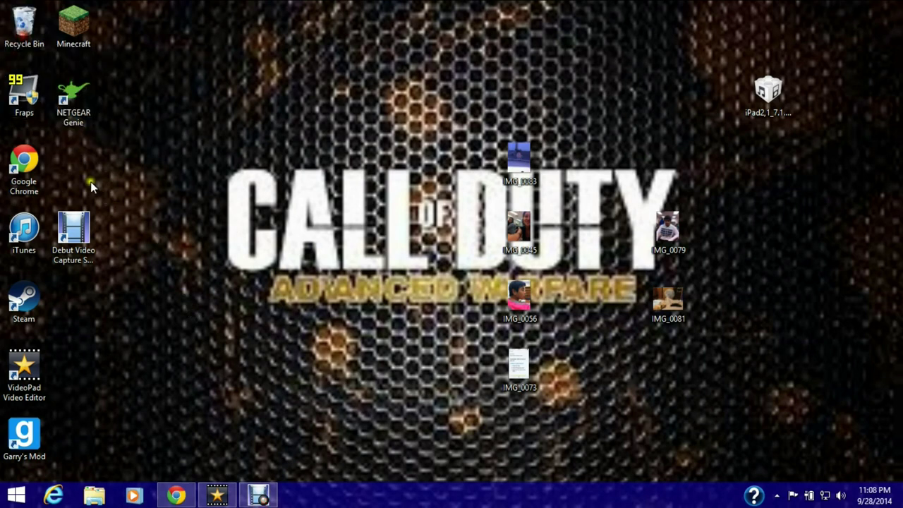
drag(75, 229, 75, 171)
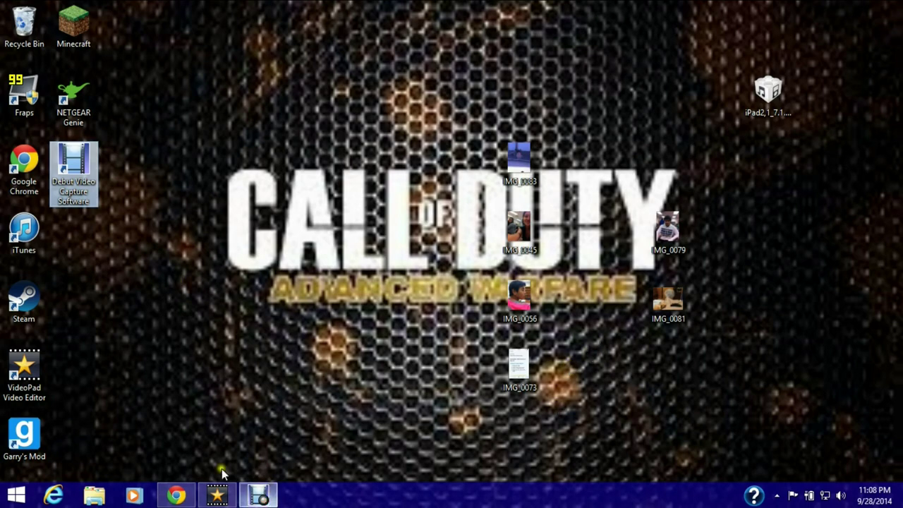
Step: Browse OneDrive > YouTube > moviemaker template zip > MovieMaker Template and play the template MP4
click(109, 497)
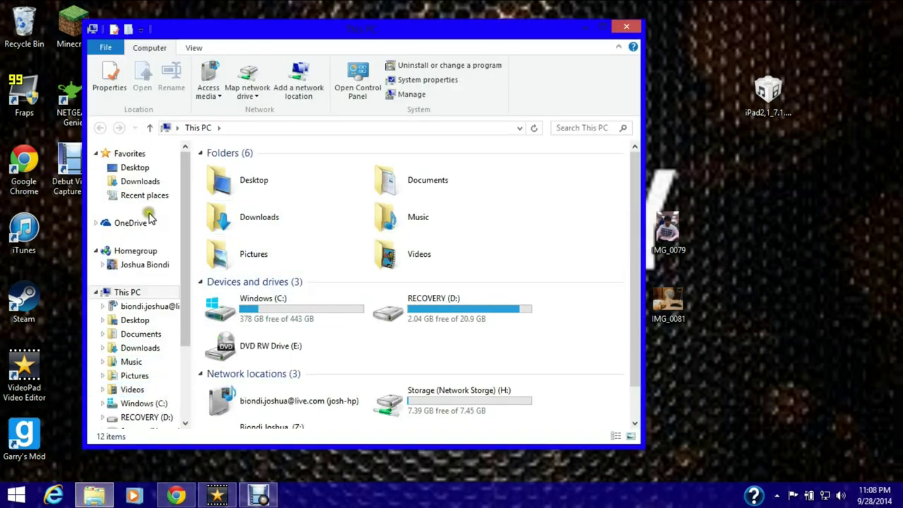
click(132, 223)
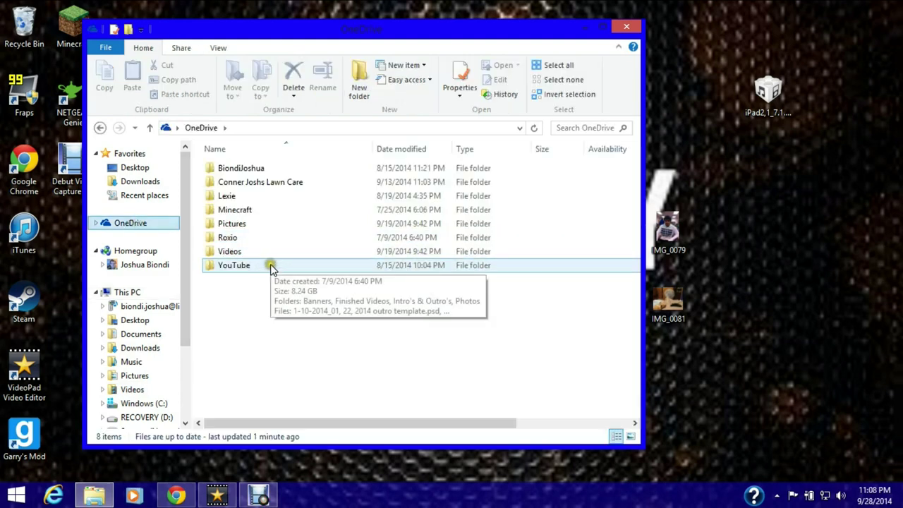
click(271, 266)
double_click(271, 266)
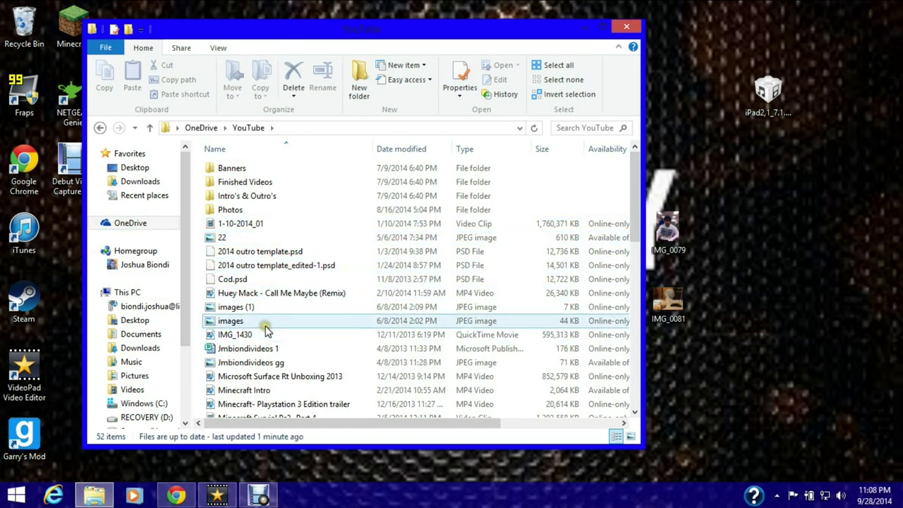
scroll(267, 330, down, 2)
scroll(265, 328, down, 3)
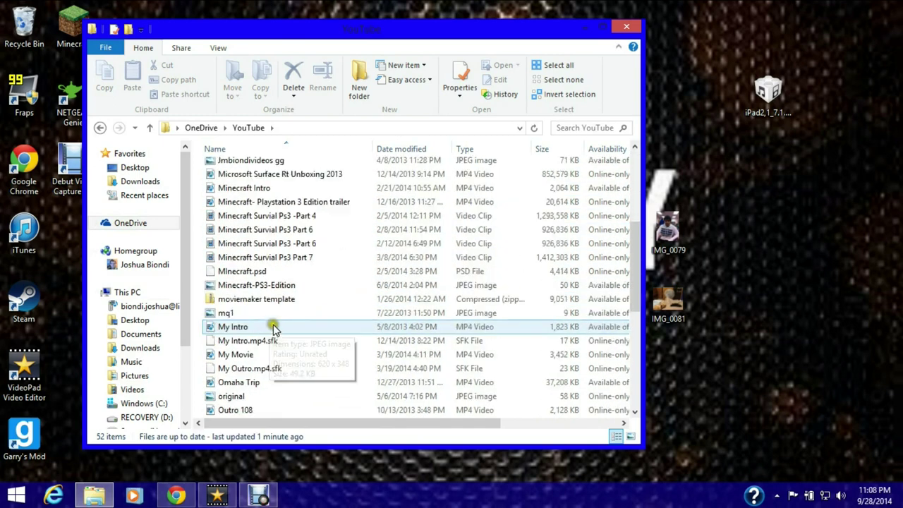
double_click(306, 298)
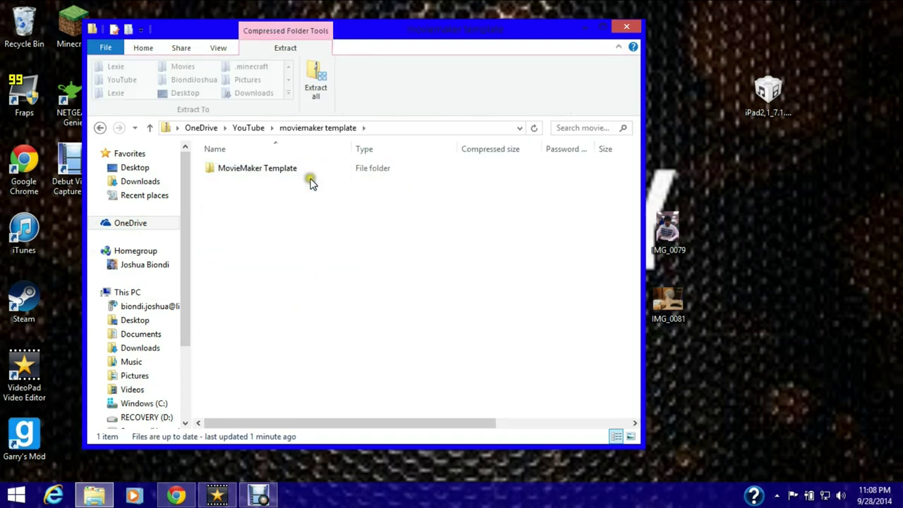
double_click(310, 169)
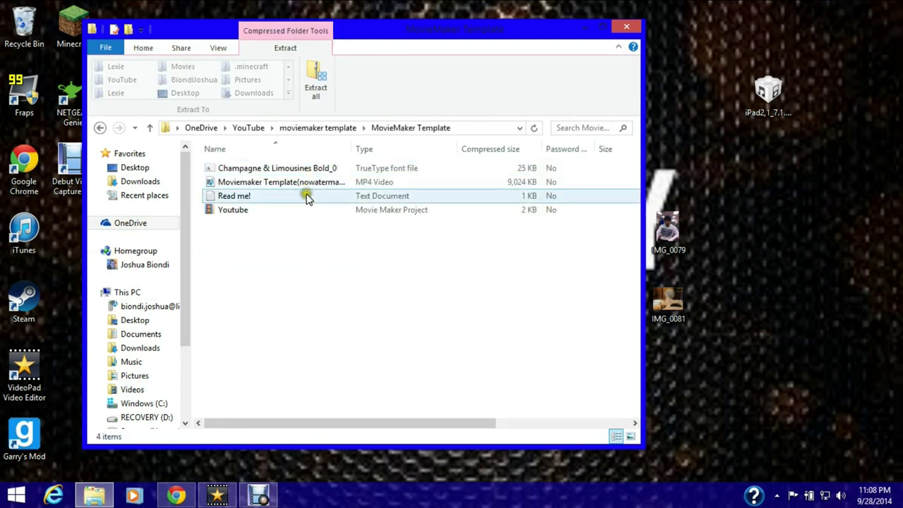
click(310, 182)
double_click(310, 182)
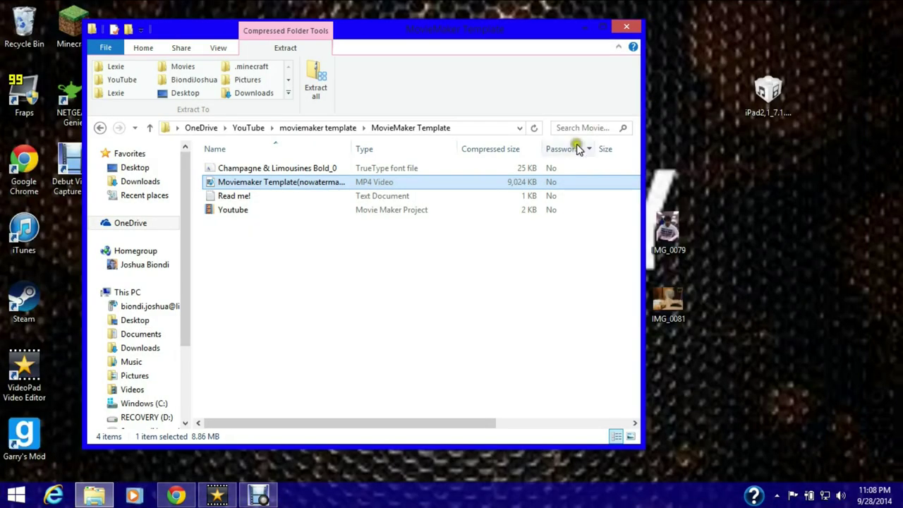
double_click(390, 199)
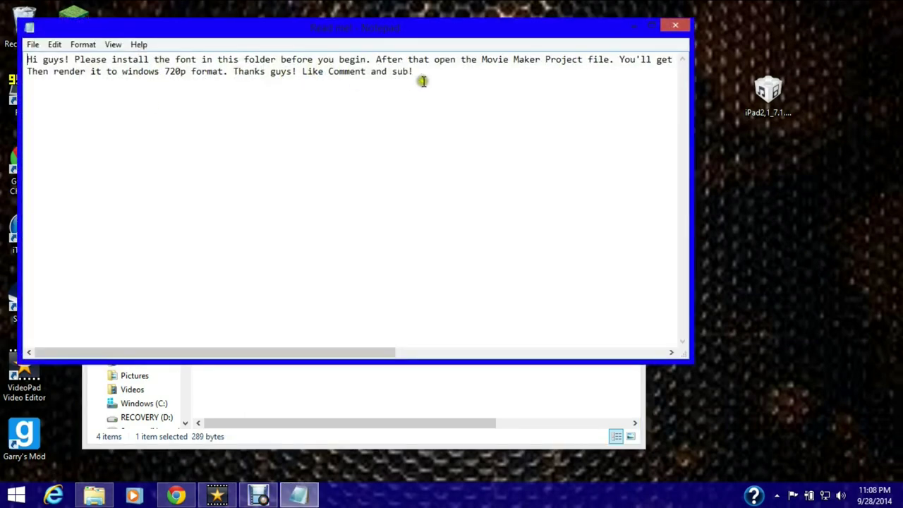
click(650, 26)
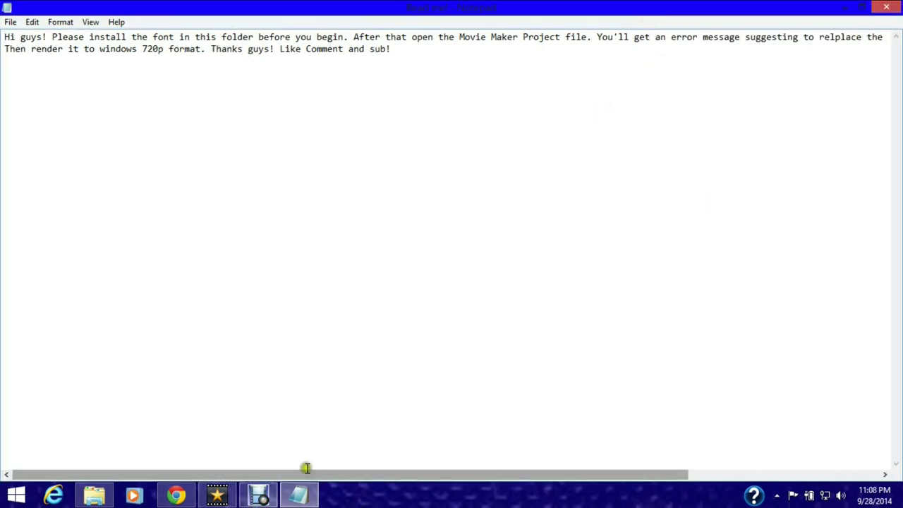
drag(311, 477, 595, 468)
click(118, 228)
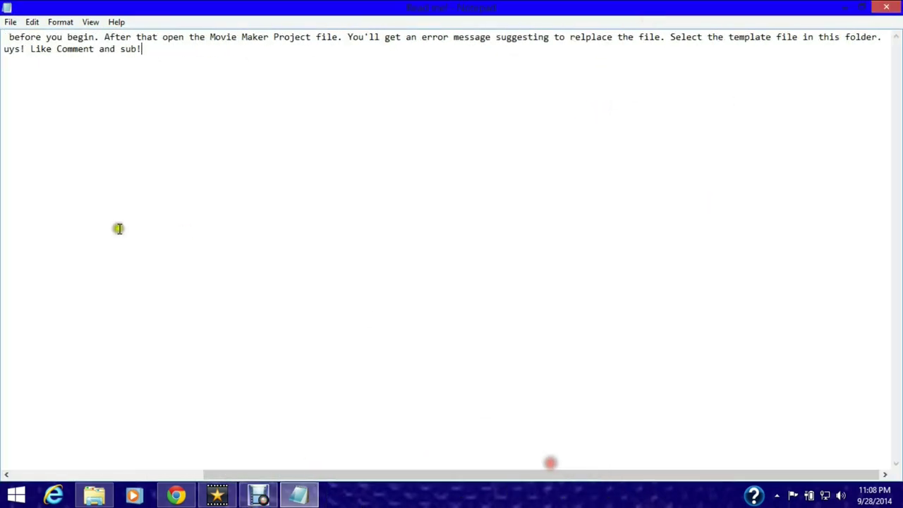
click(886, 6)
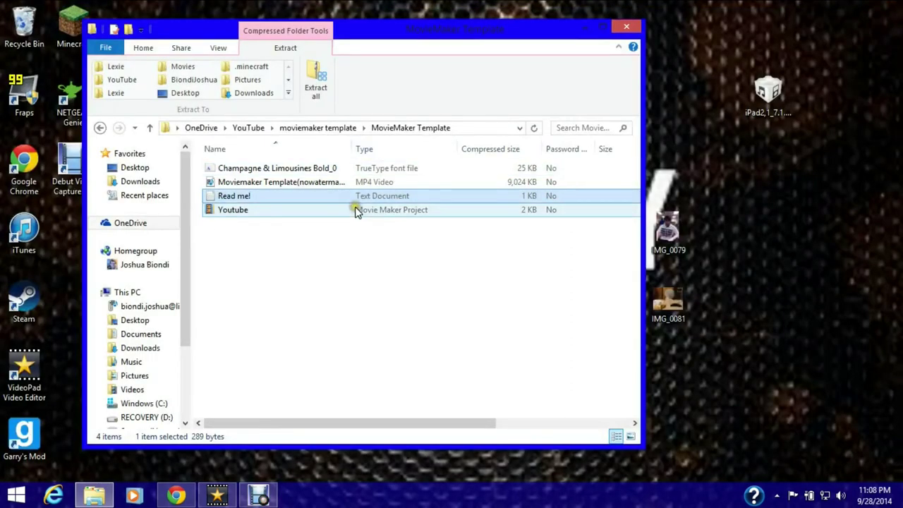
Step: Open the Youtube Movie Maker project and accept the Microsoft Services Agreement
click(437, 211)
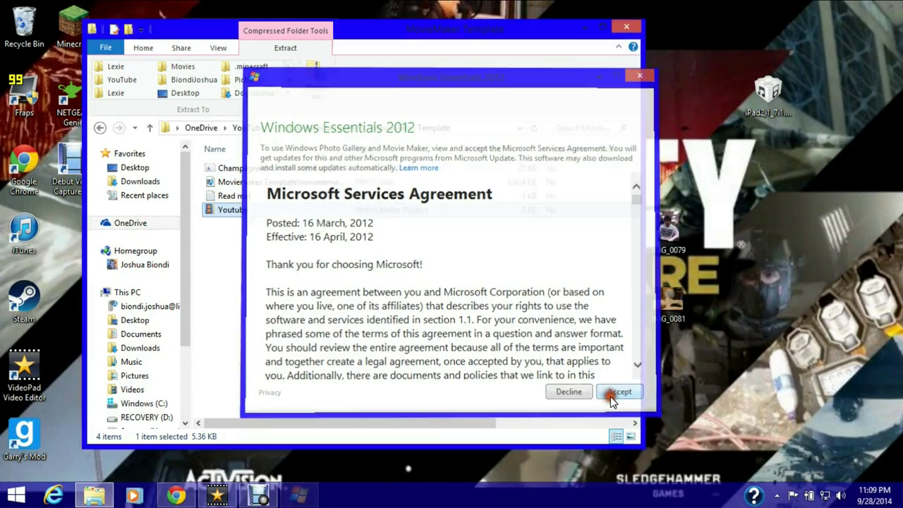
click(617, 392)
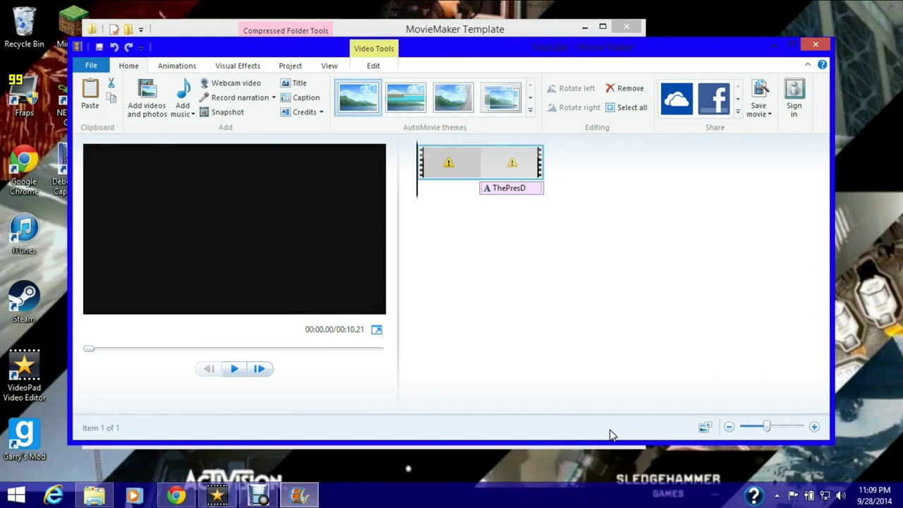
Step: Check the template MP4's name, then close the template folder window
click(508, 32)
click(403, 182)
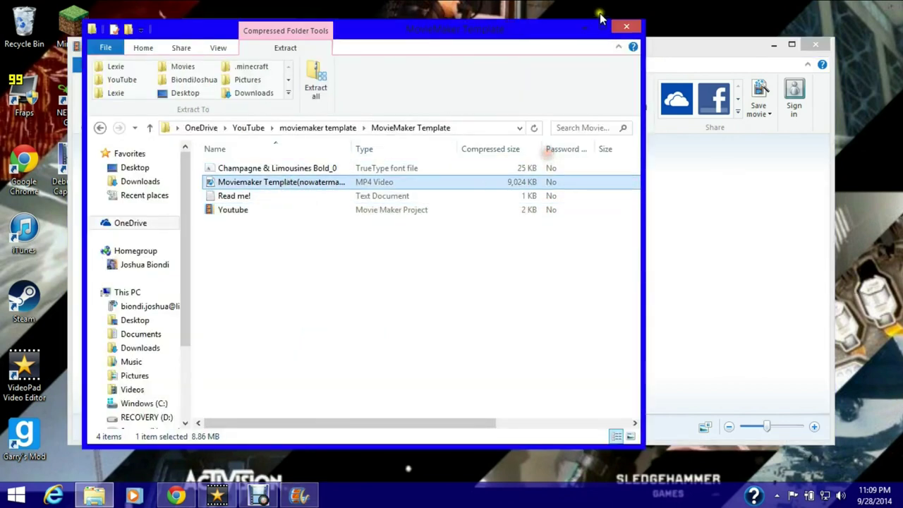
click(625, 26)
Step: Choose Fix item on the clip with the missing video and start Find for its file
click(486, 173)
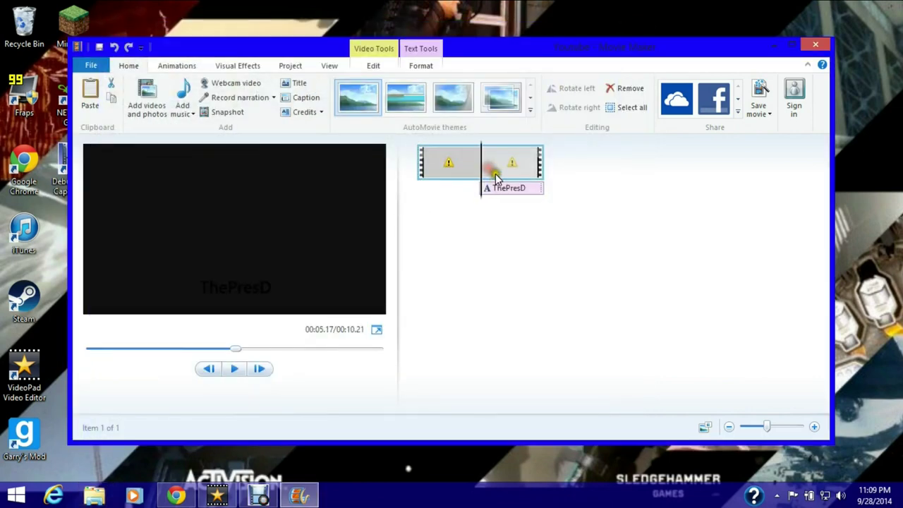
right_click(499, 167)
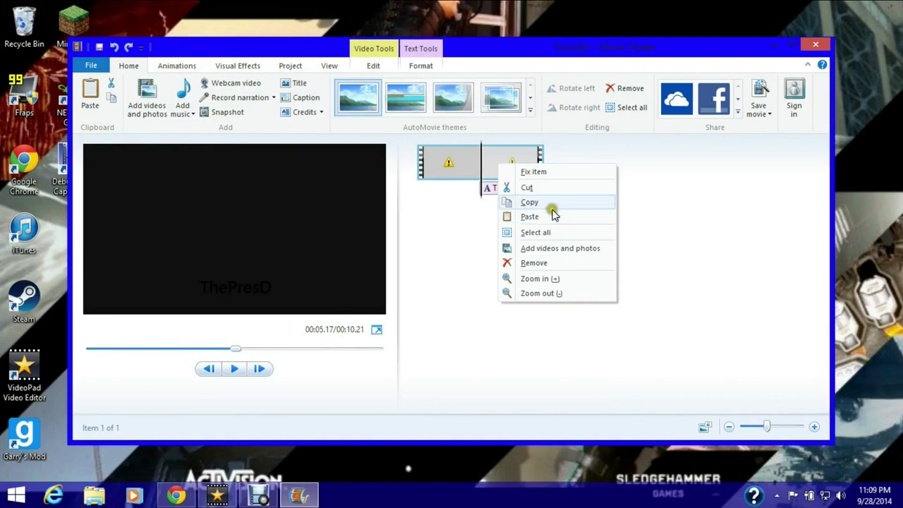
click(554, 175)
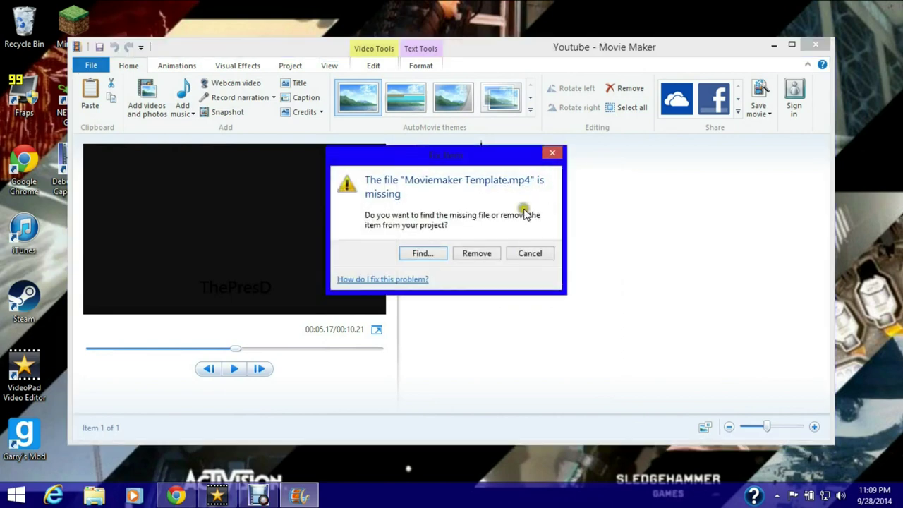
click(437, 258)
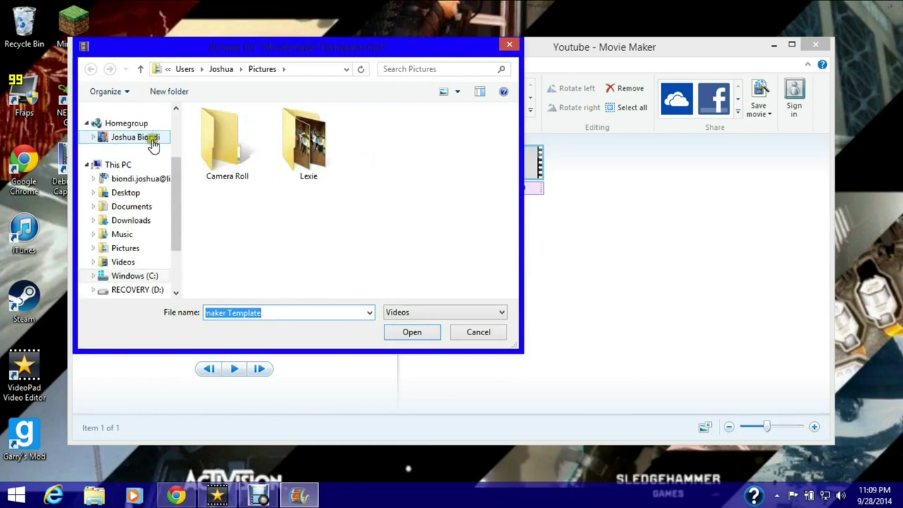
scroll(177, 135, up, 2)
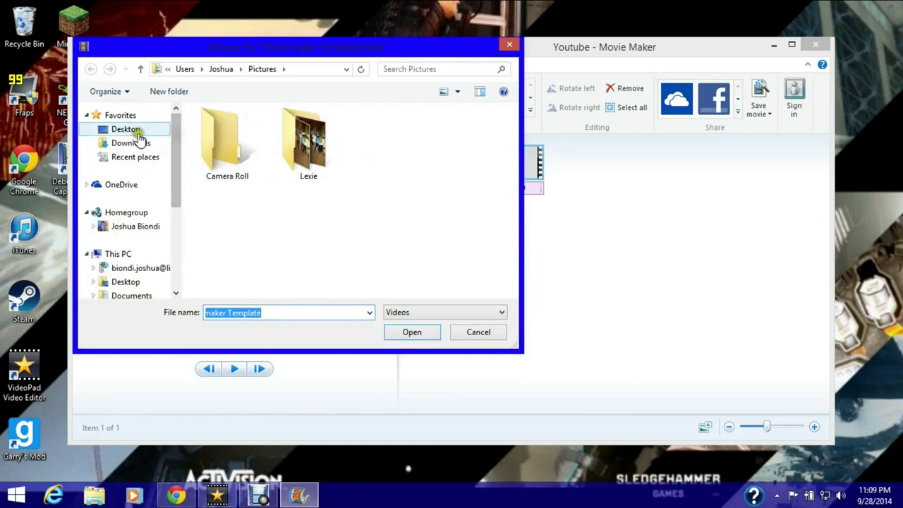
Step: Browse to OneDrive > YouTube in the Find dialog, cancel it, and open File Explorer at This PC
click(124, 213)
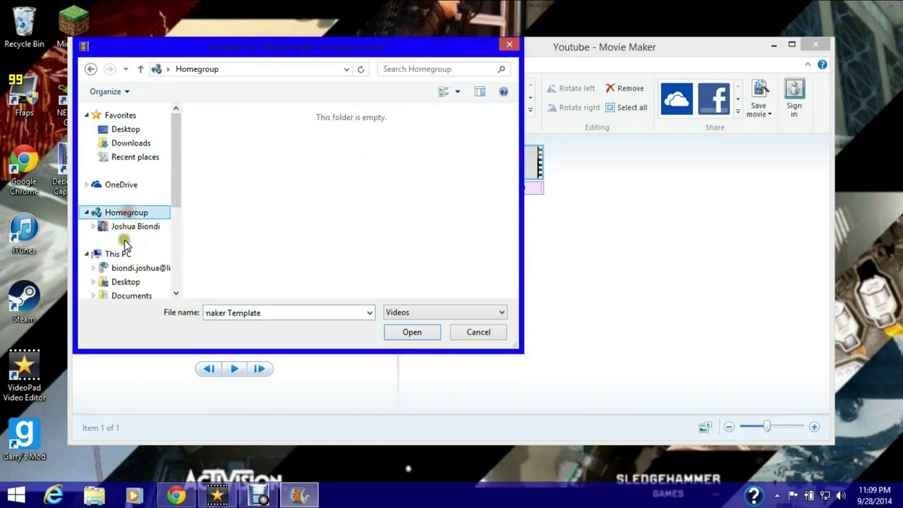
click(126, 184)
click(227, 229)
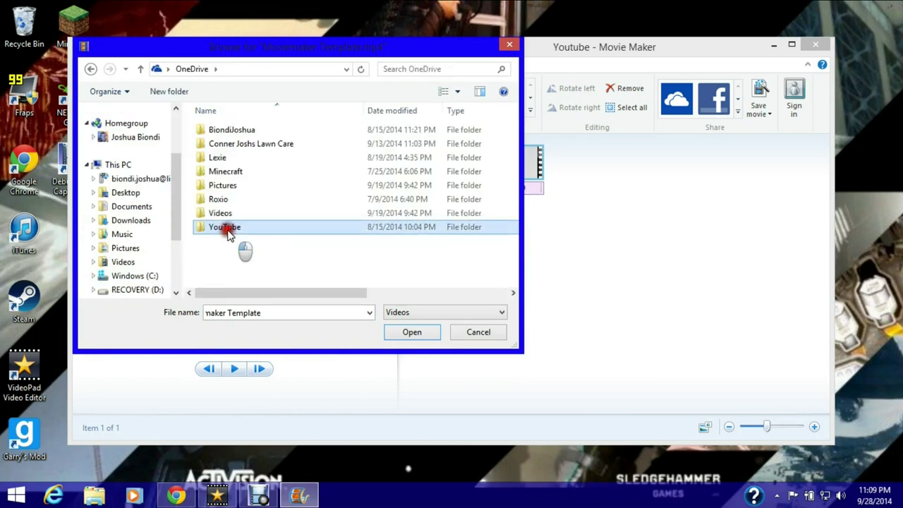
double_click(227, 229)
scroll(228, 232, down, 2)
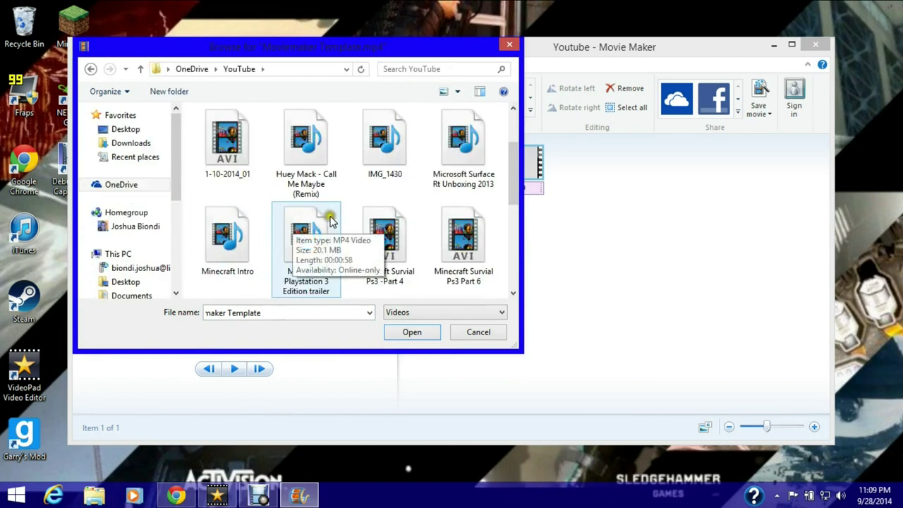
scroll(342, 220, down, 1)
scroll(372, 233, down, 2)
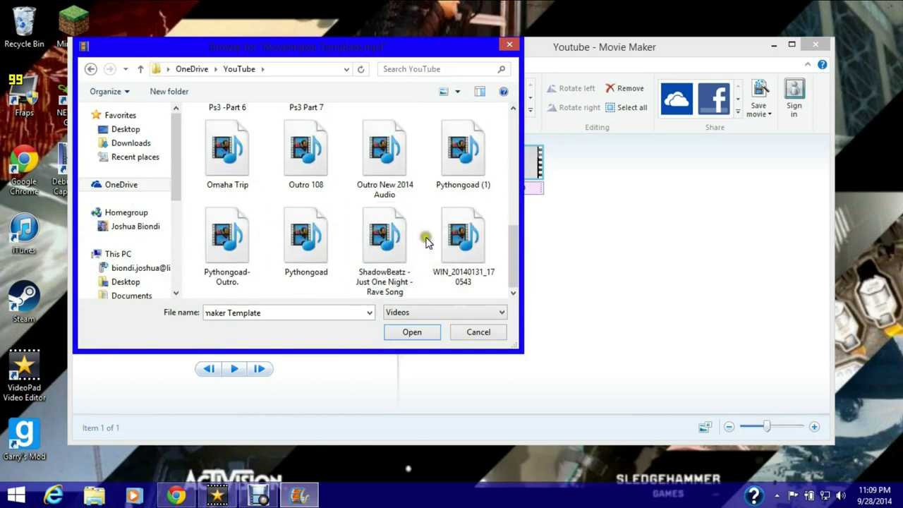
scroll(430, 241, up, 5)
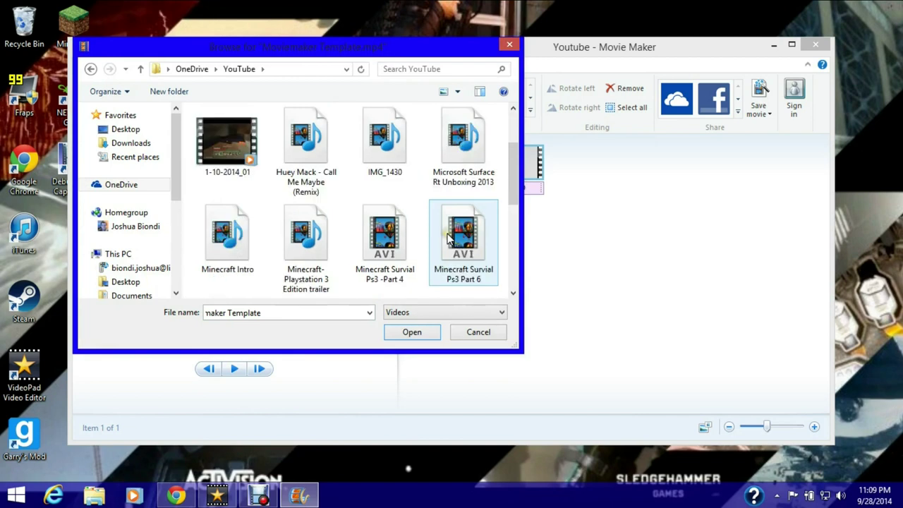
click(478, 332)
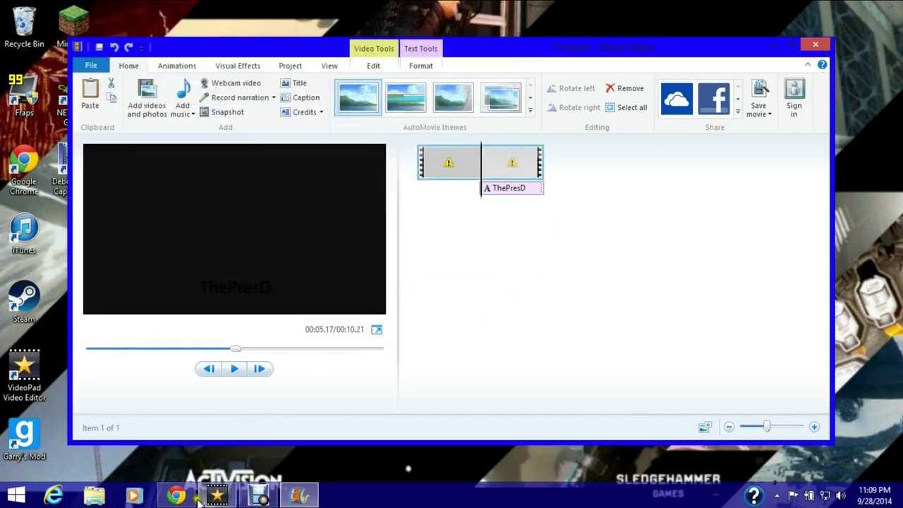
click(94, 495)
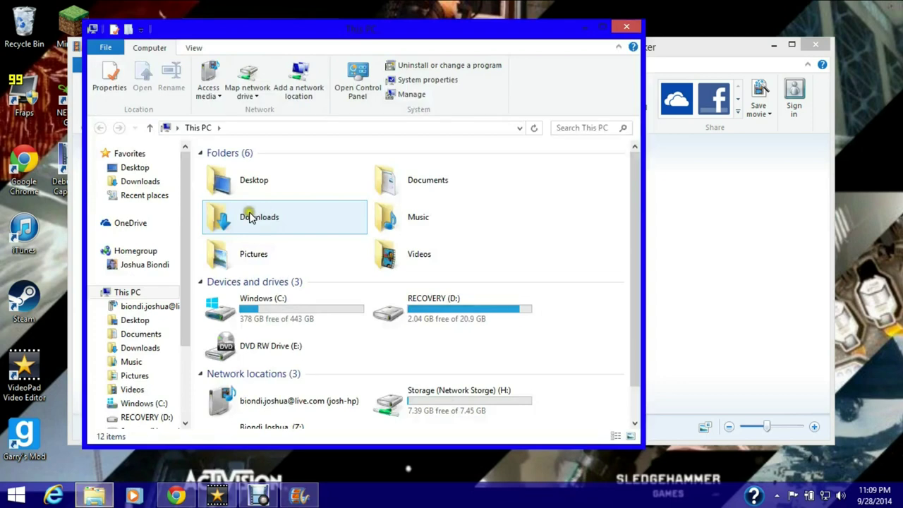
Step: Extract all of the moviemaker template zip in OneDrive > YouTube to the suggested folder, then close the window
click(141, 225)
double_click(281, 263)
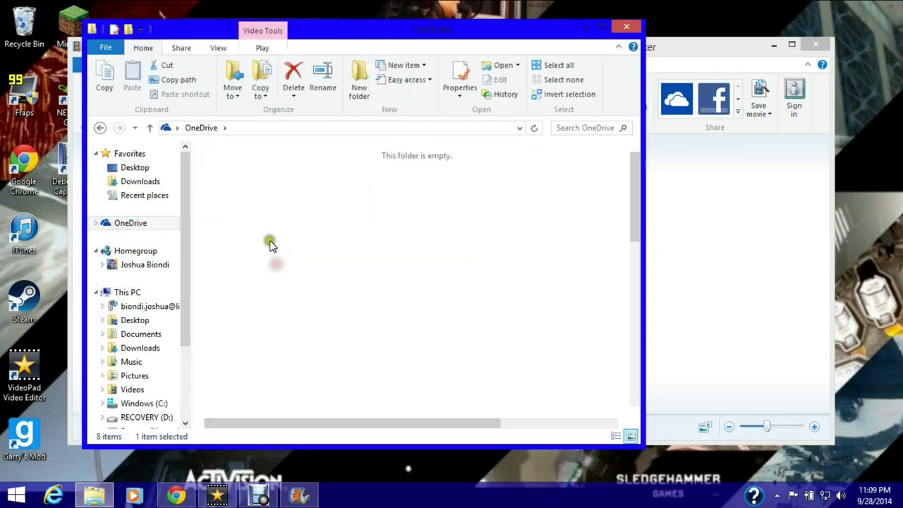
scroll(244, 283, down, 3)
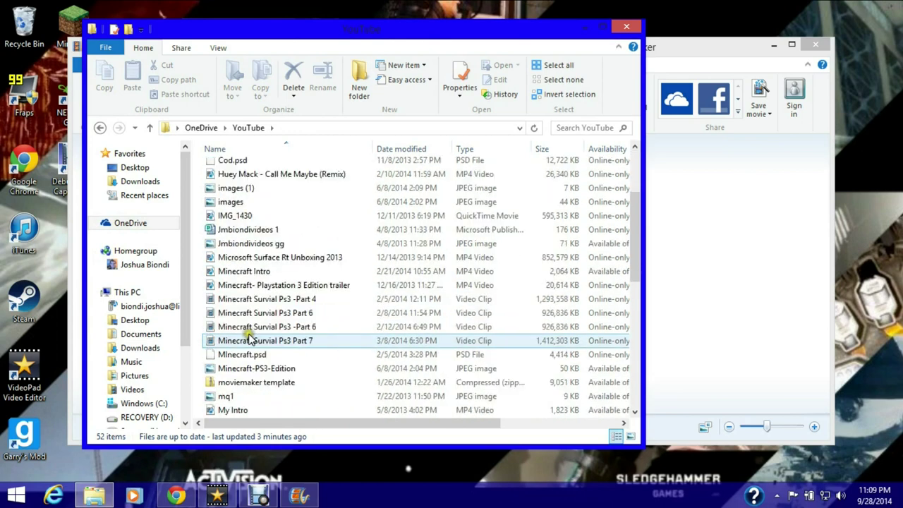
double_click(270, 377)
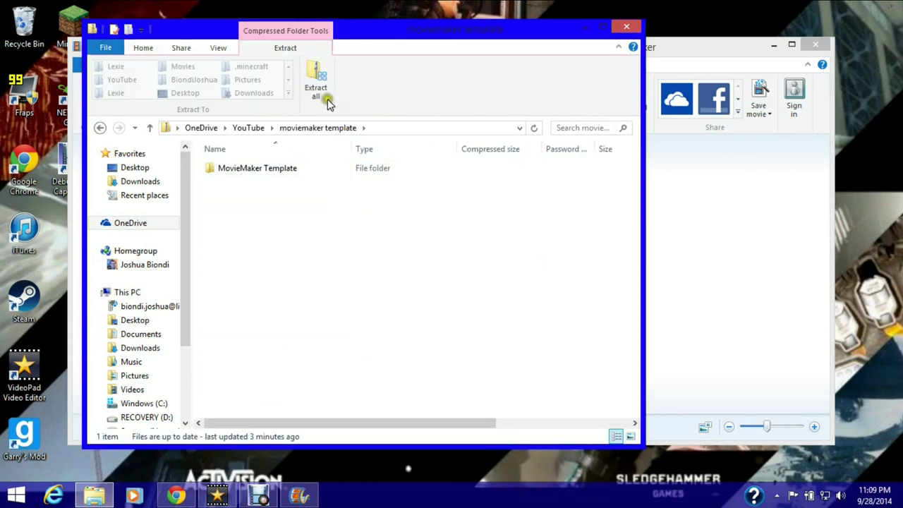
click(323, 81)
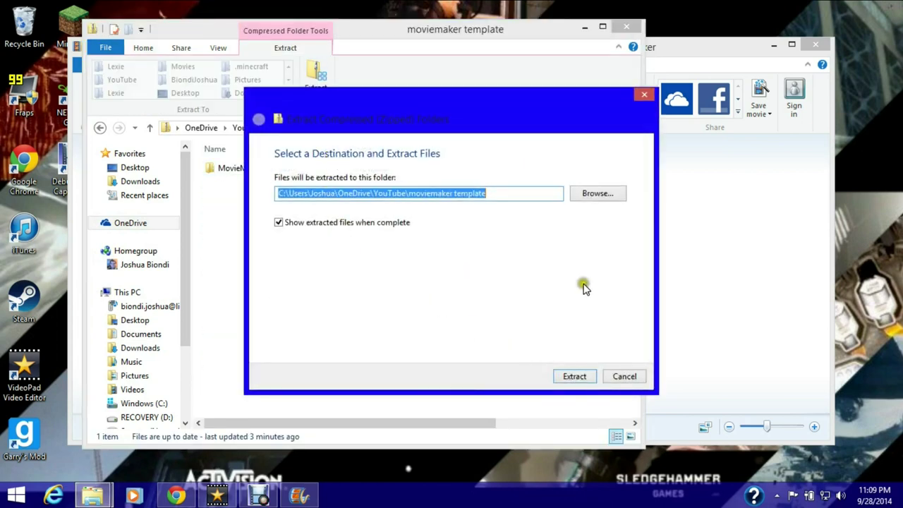
click(572, 376)
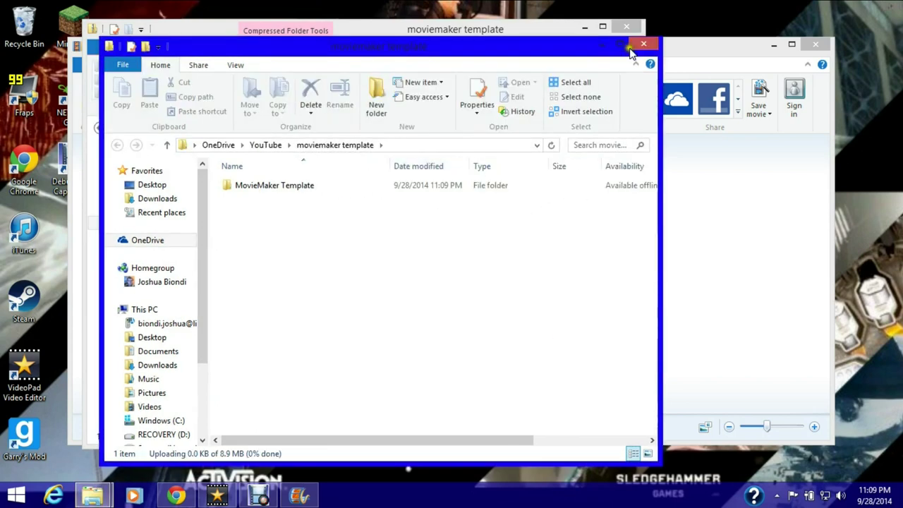
click(643, 43)
Step: Close the compressed folder window and start Fix item > Find for the clip's missing video
click(638, 26)
right_click(502, 170)
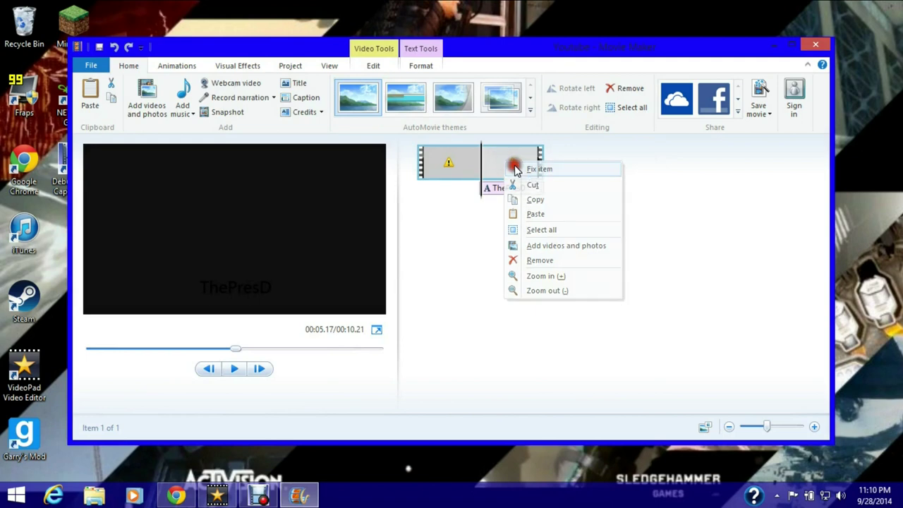
click(515, 170)
click(432, 261)
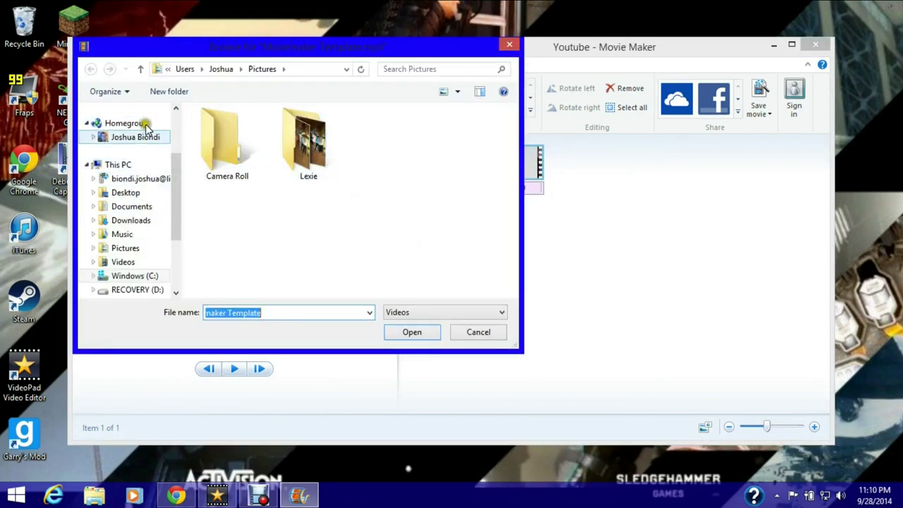
drag(176, 186, 177, 155)
Step: Browse OneDrive > YouTube > moviemaker template > MovieMaker Template and choose the nowatermark video
click(157, 165)
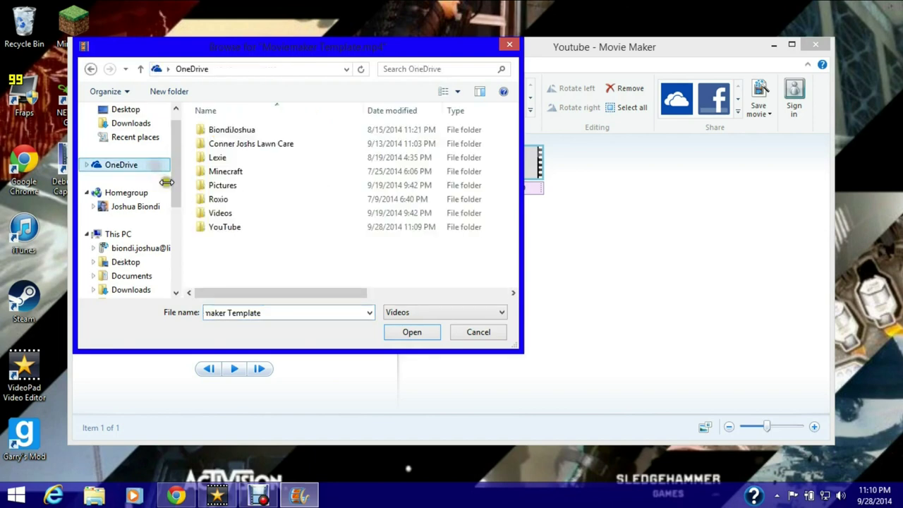
click(244, 228)
double_click(244, 230)
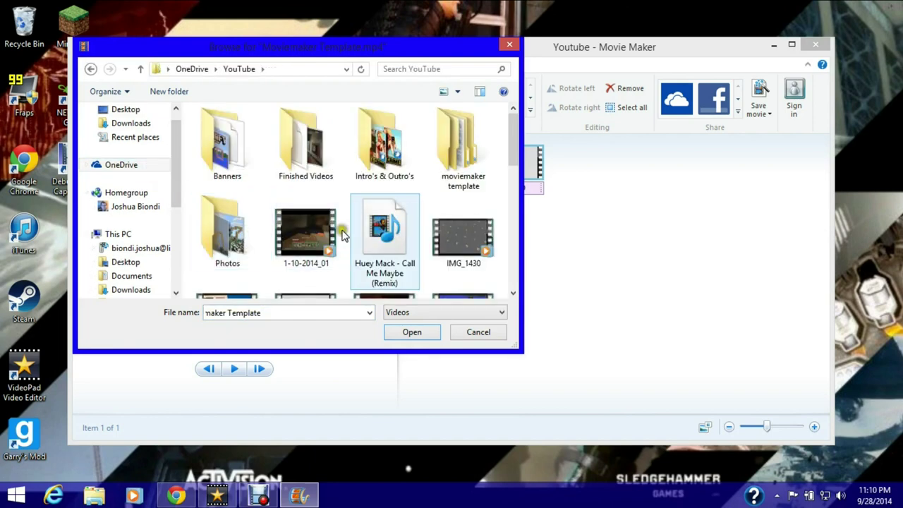
click(516, 154)
click(491, 155)
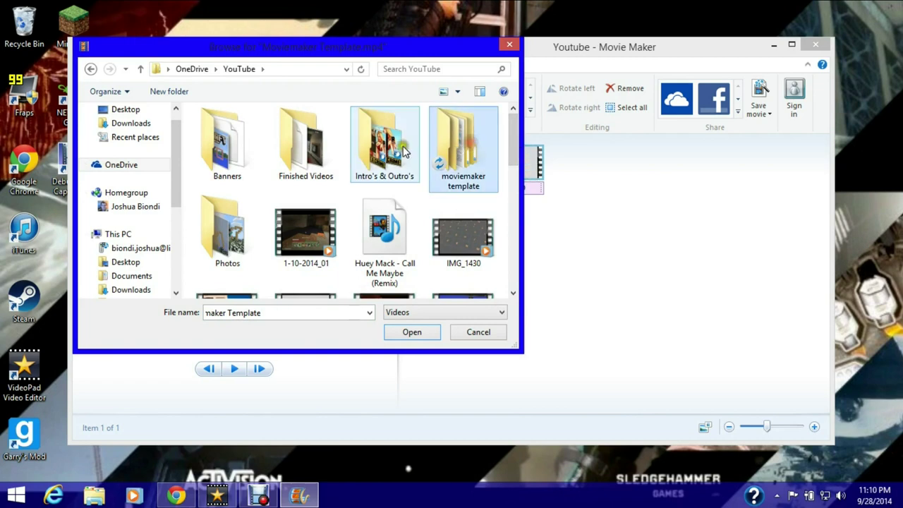
double_click(487, 153)
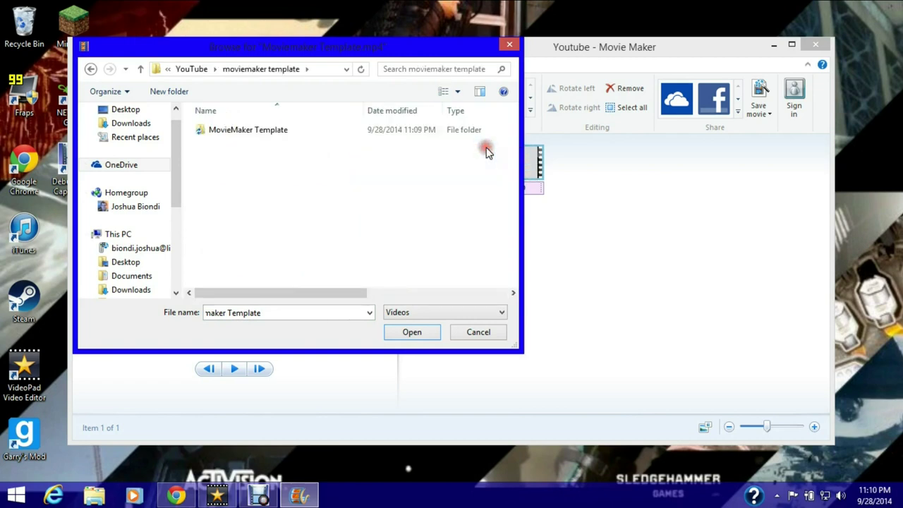
double_click(421, 131)
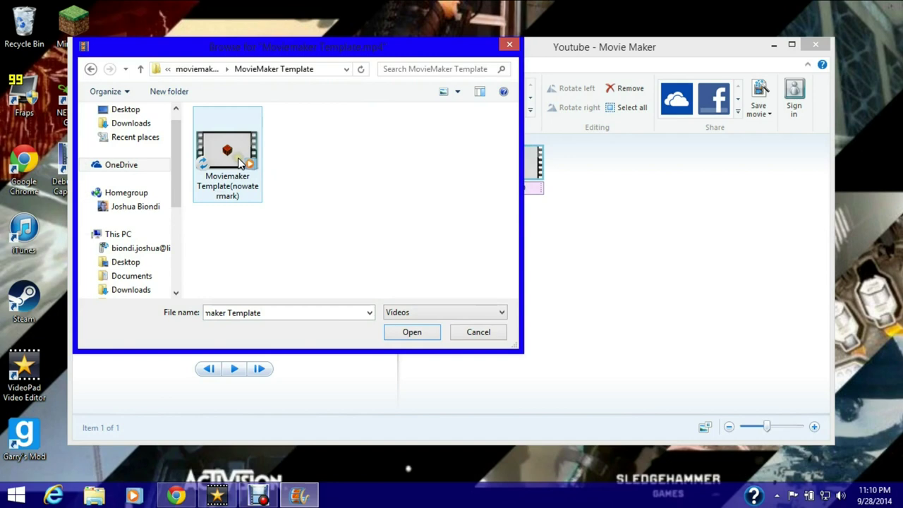
double_click(236, 157)
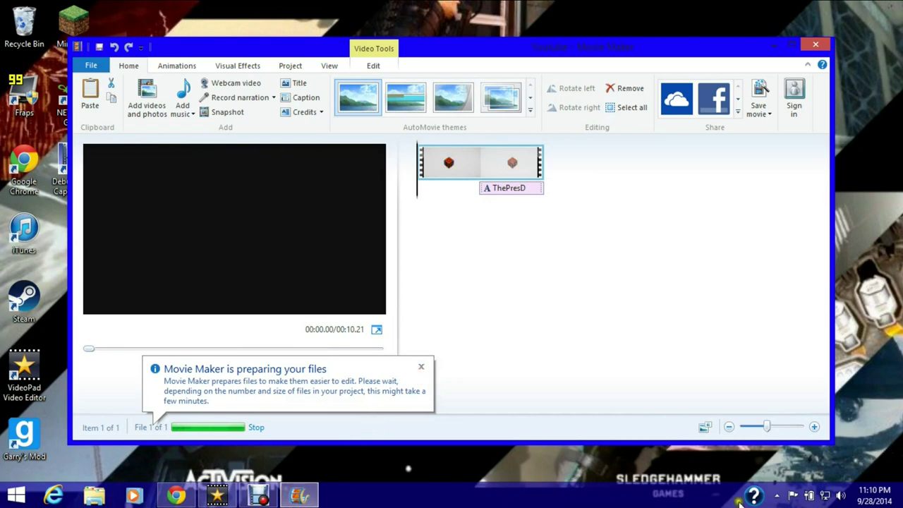
Step: Make a hidden notification icon always visible on the taskbar
click(775, 496)
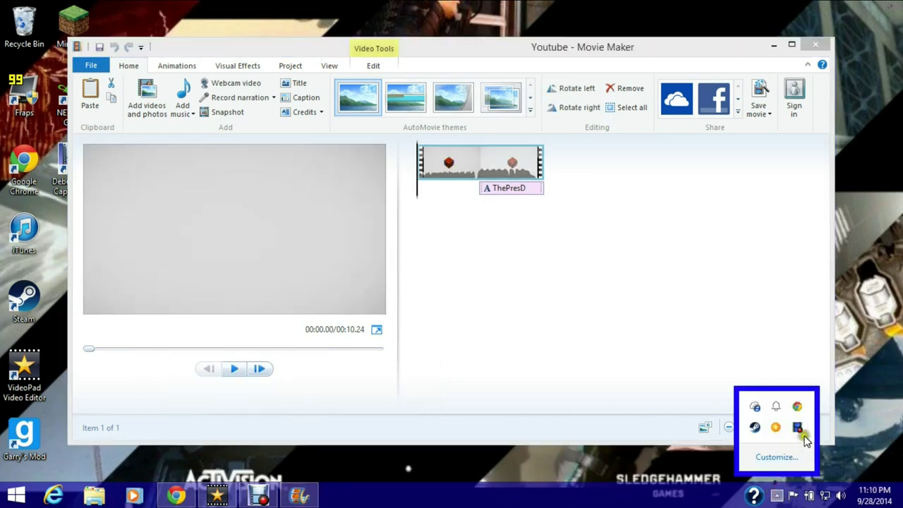
drag(803, 435, 778, 497)
click(642, 323)
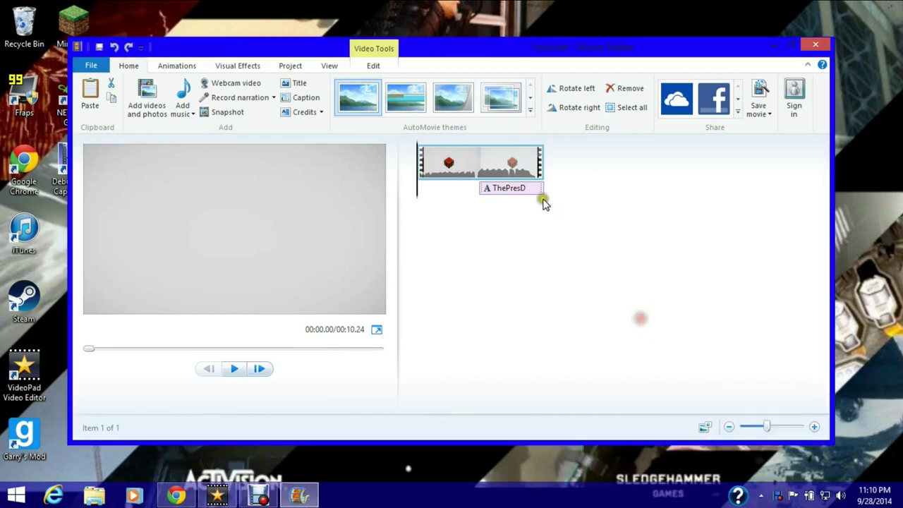
Step: Replace the ThePresD caption with 'YourName Here' and widen the box so it fits one line
click(511, 188)
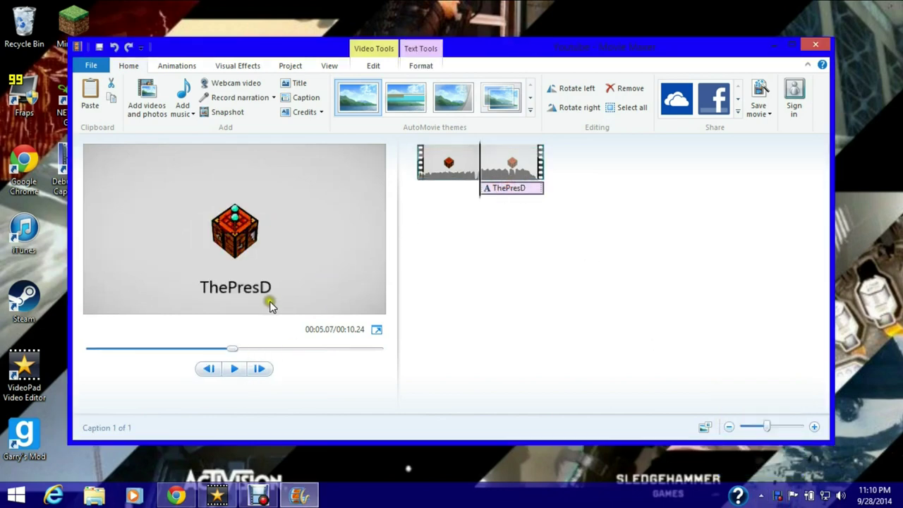
right_click(515, 191)
click(515, 190)
double_click(515, 190)
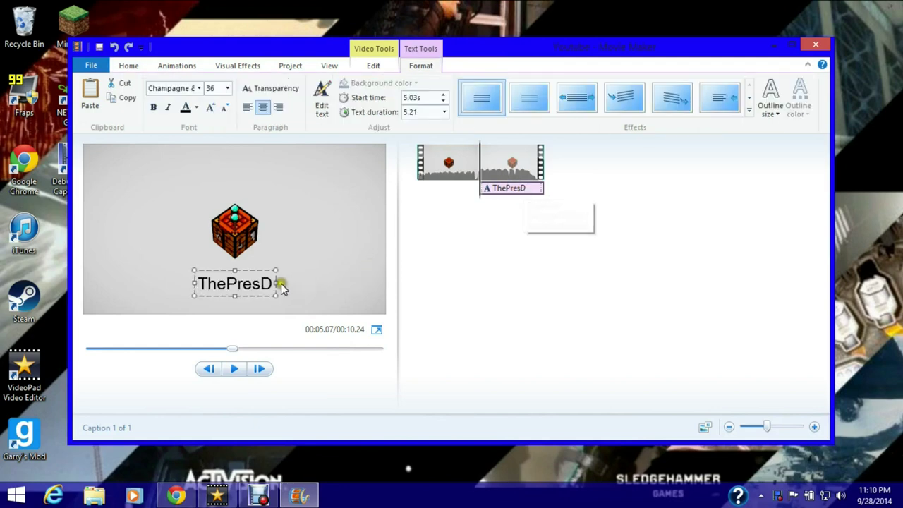
drag(268, 283, 193, 280)
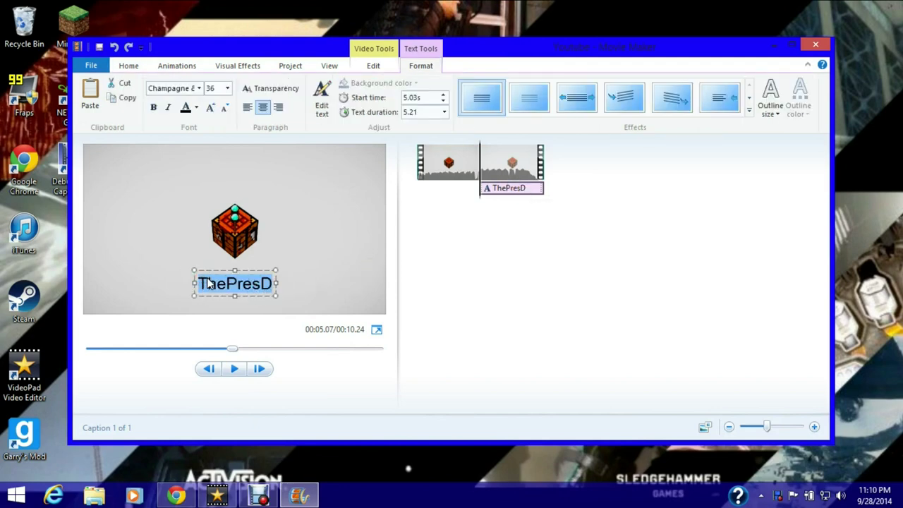
text(Your)
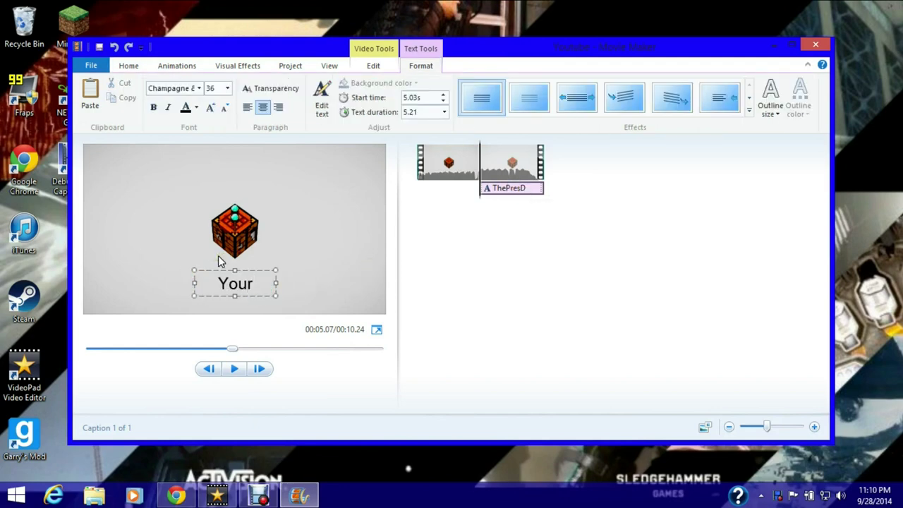
text(Name Here)
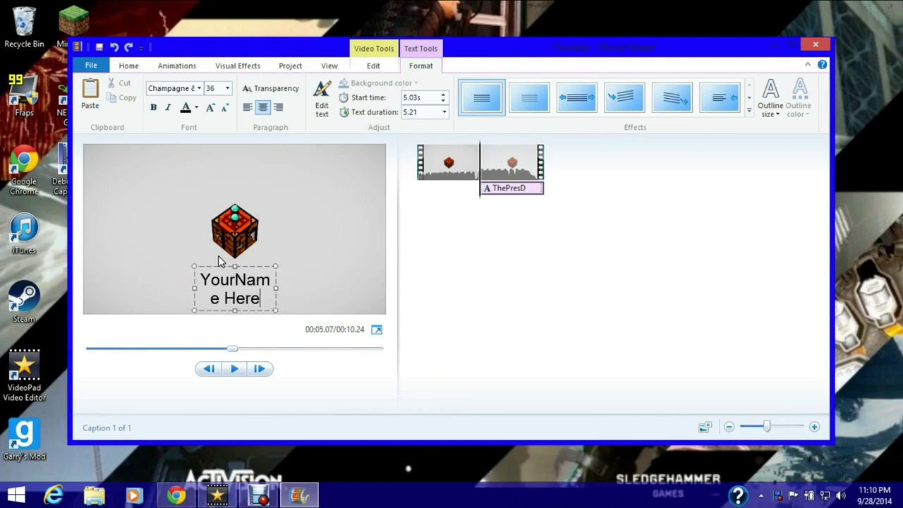
drag(274, 286, 332, 285)
click(302, 366)
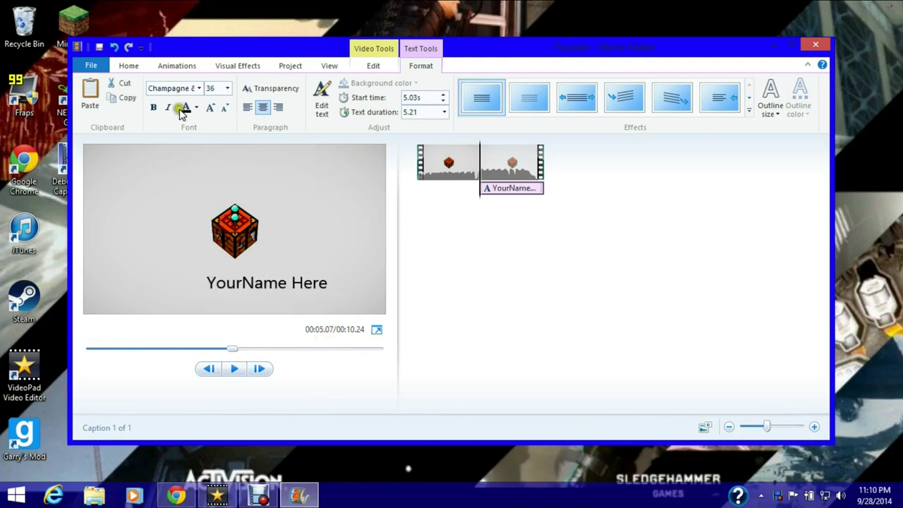
Step: Play the intro from the start in a maximized window with a wider preview, pause near the end, then close Movie Maker
drag(232, 348, 88, 348)
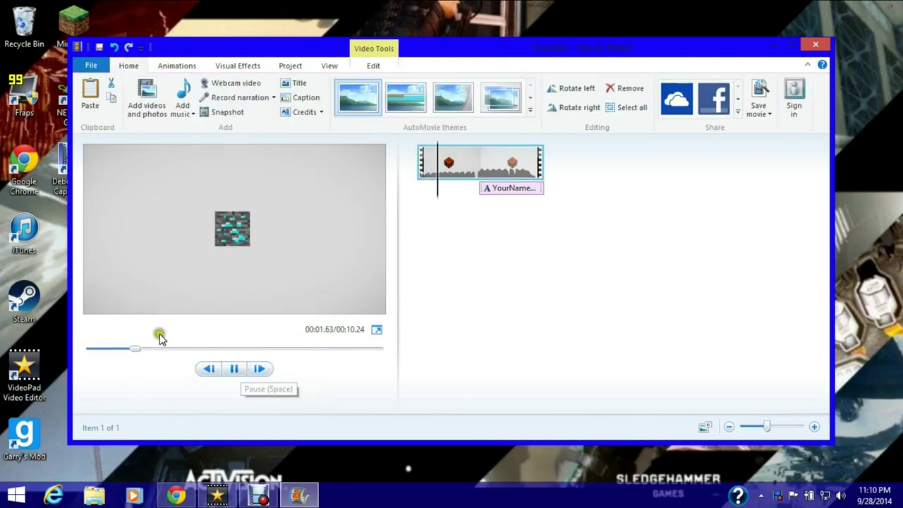
click(794, 45)
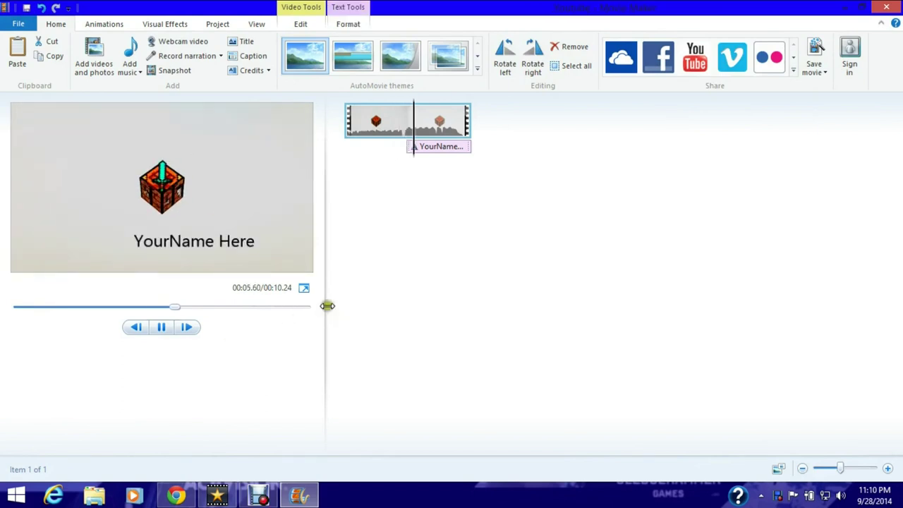
drag(328, 308, 375, 302)
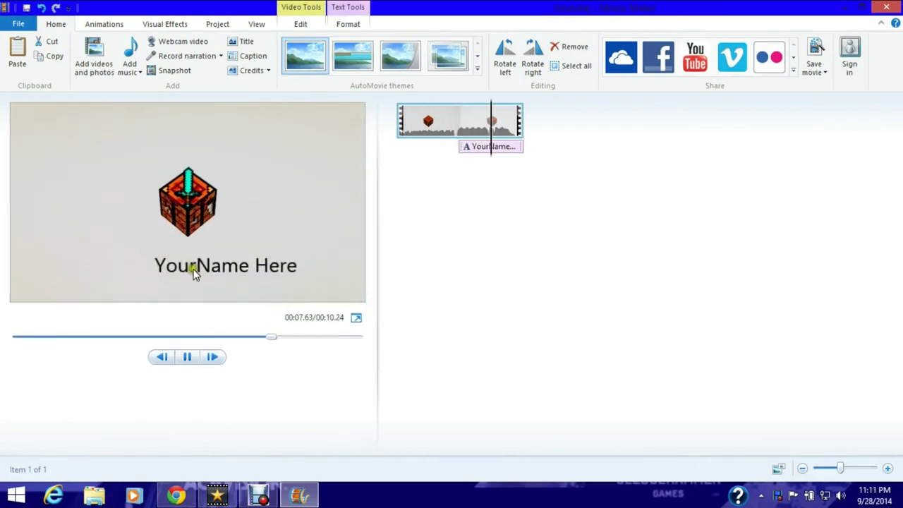
click(188, 359)
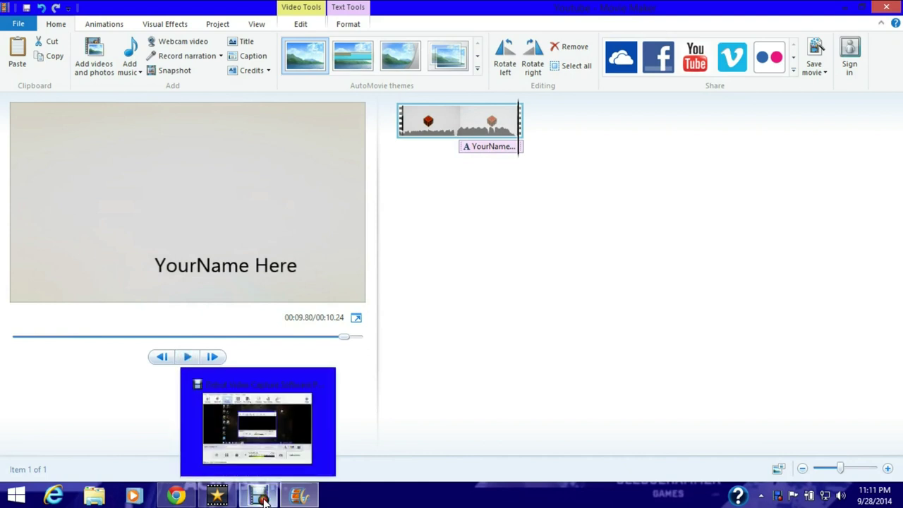
click(886, 7)
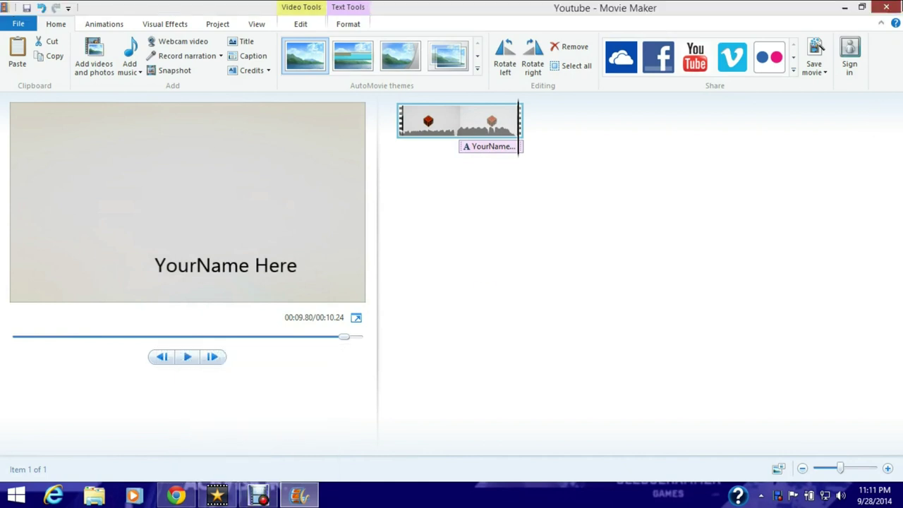
Step: Exit Movie Maker without saving, then restore Debut Video Capture and maximize it
click(481, 244)
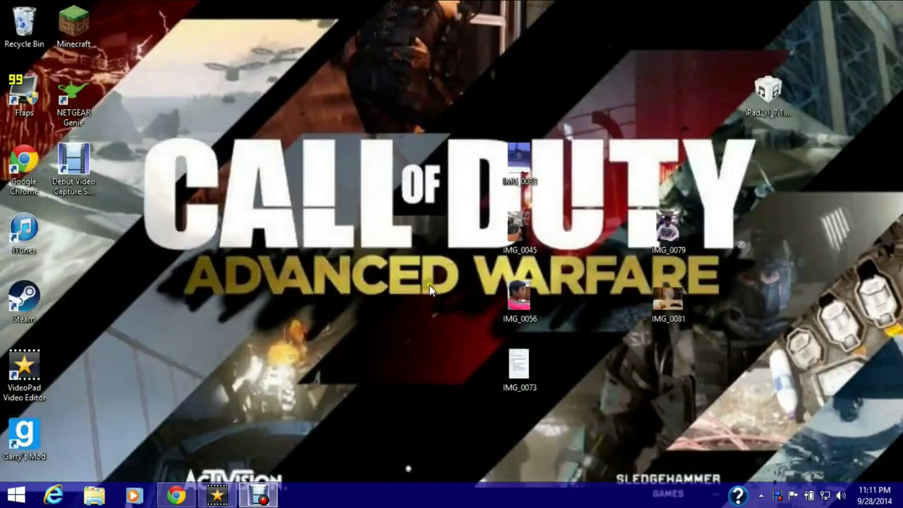
click(259, 497)
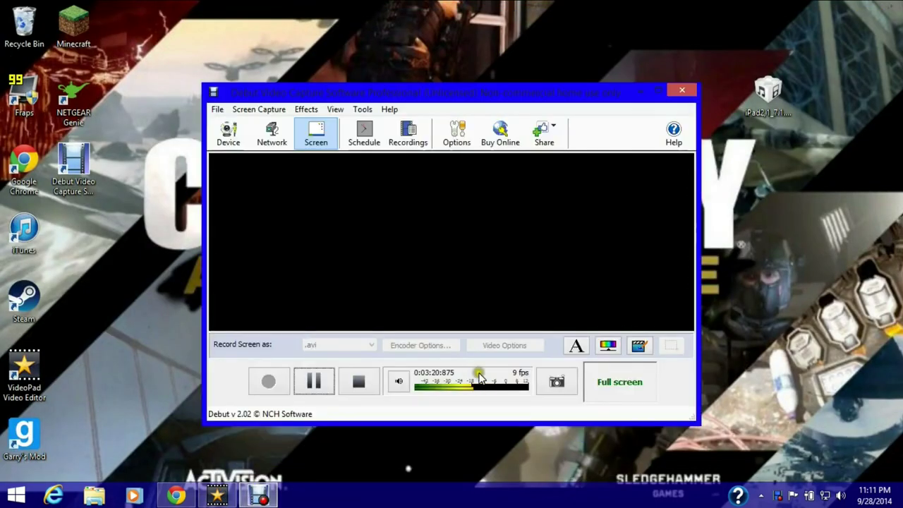
click(654, 88)
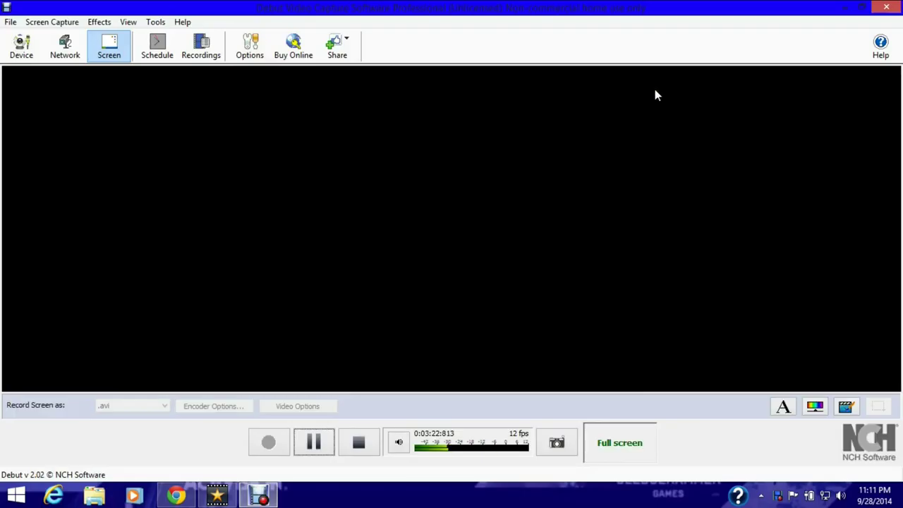